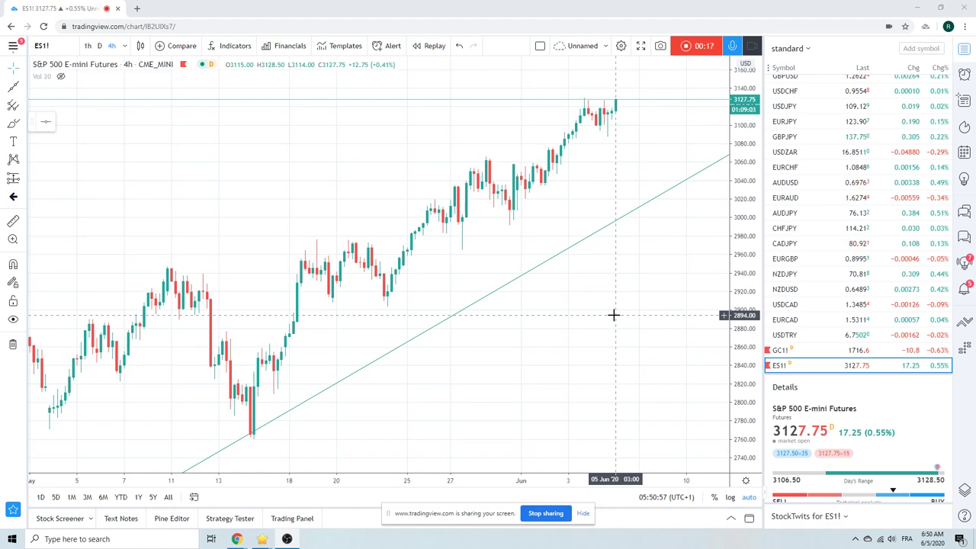
# - Examine the S&P 500 E-mini Futures price action on the 4-hour chart and look through the watchlist symbols
pyautogui.scroll(-3, 578, 315)
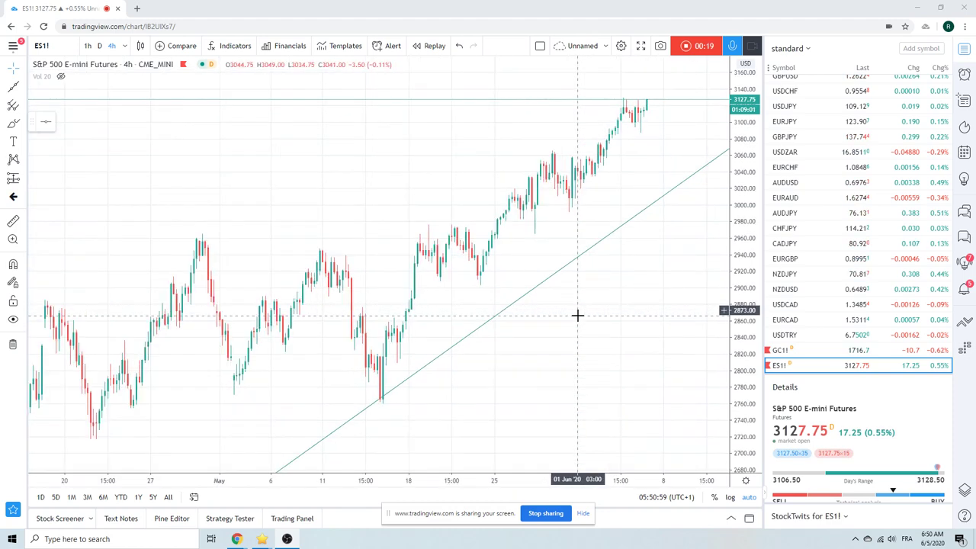
pyautogui.scroll(1, 577, 315)
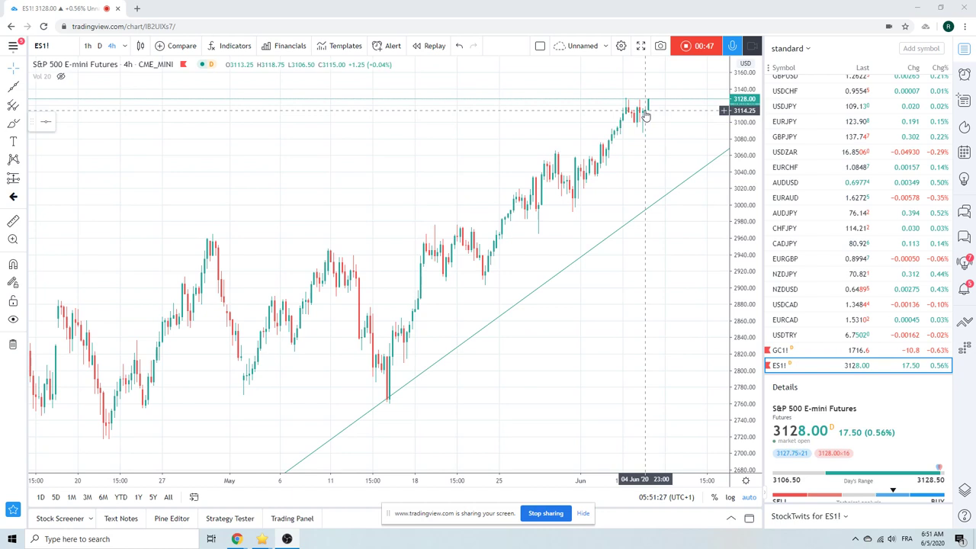
pyautogui.scroll(-3, 830, 238)
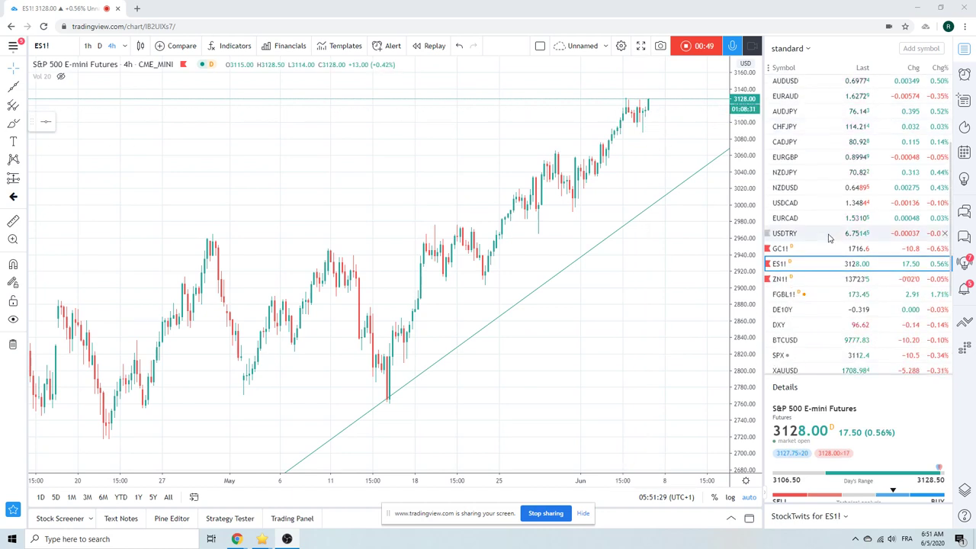
pyautogui.scroll(-3, 829, 263)
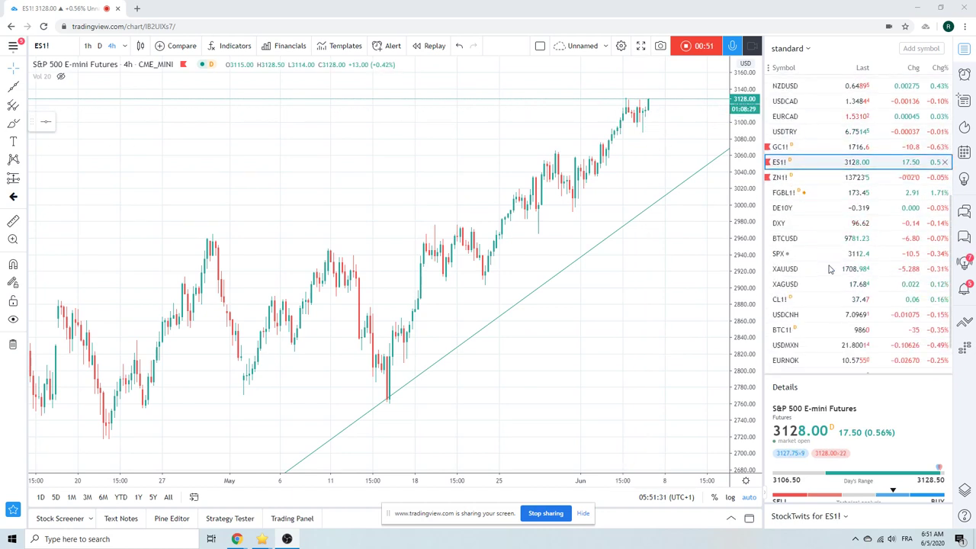
pyautogui.scroll(-1, 831, 269)
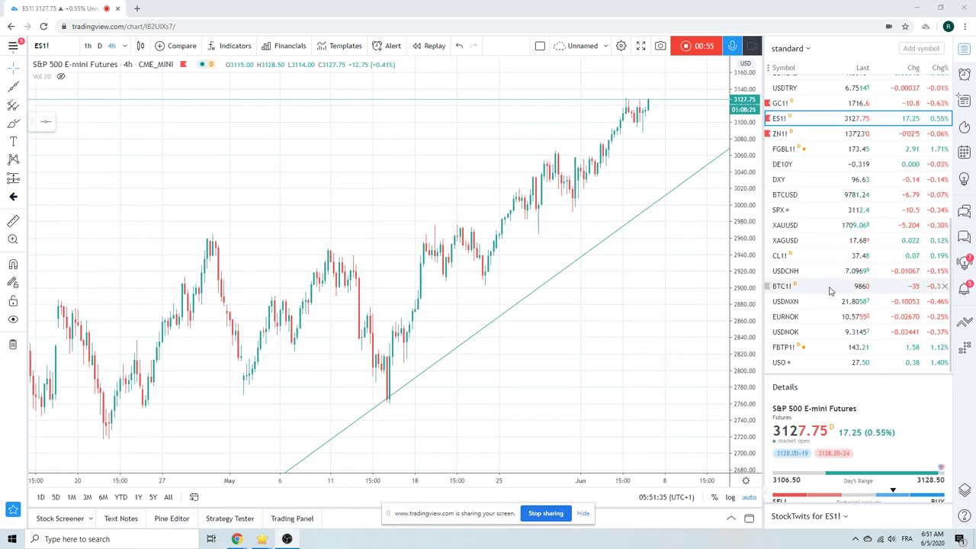
pyautogui.scroll(6, 831, 290)
pyautogui.scroll(-2, 831, 290)
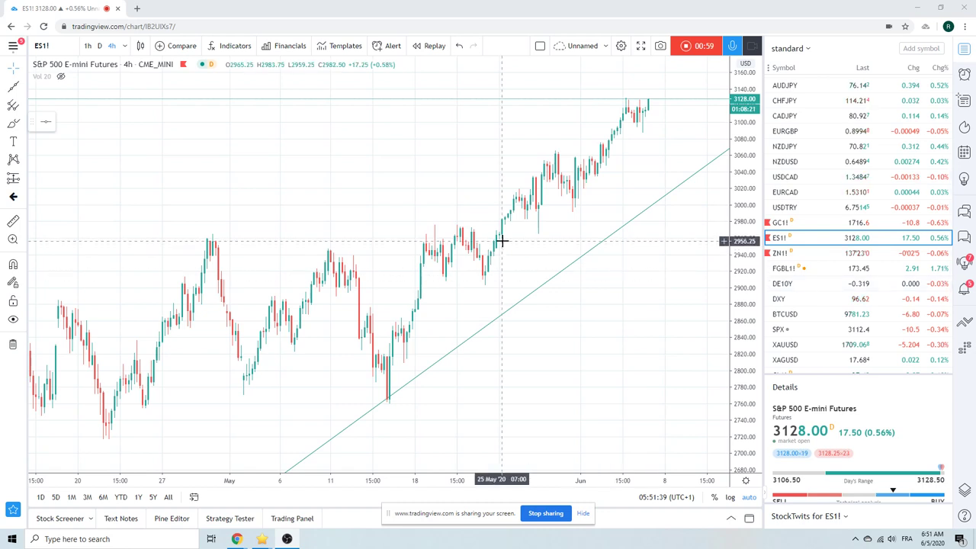
# - Search for NQ, open the NASDAQ 100 E-mini Futures (NQ1!) chart, and set it to the daily timeframe
pyautogui.click(53, 45)
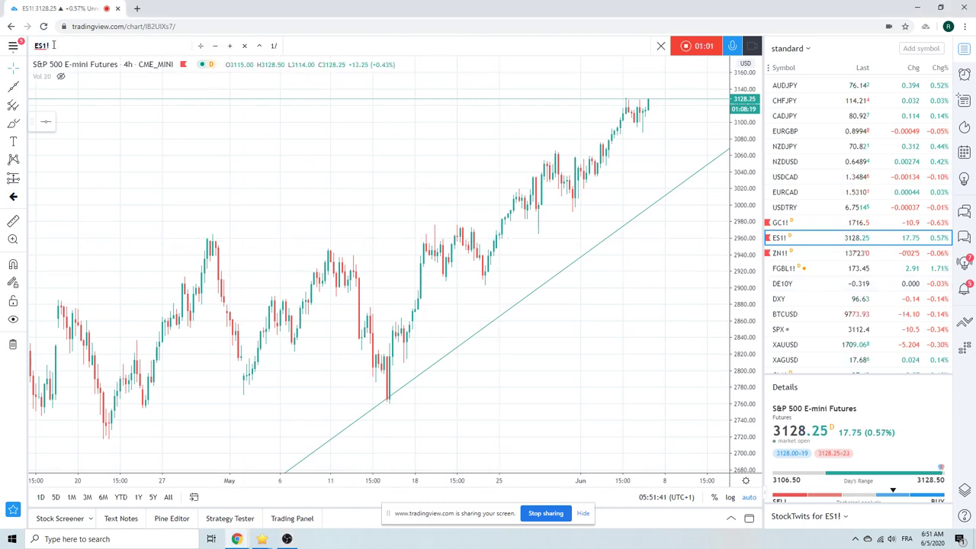
pyautogui.write('NDX')
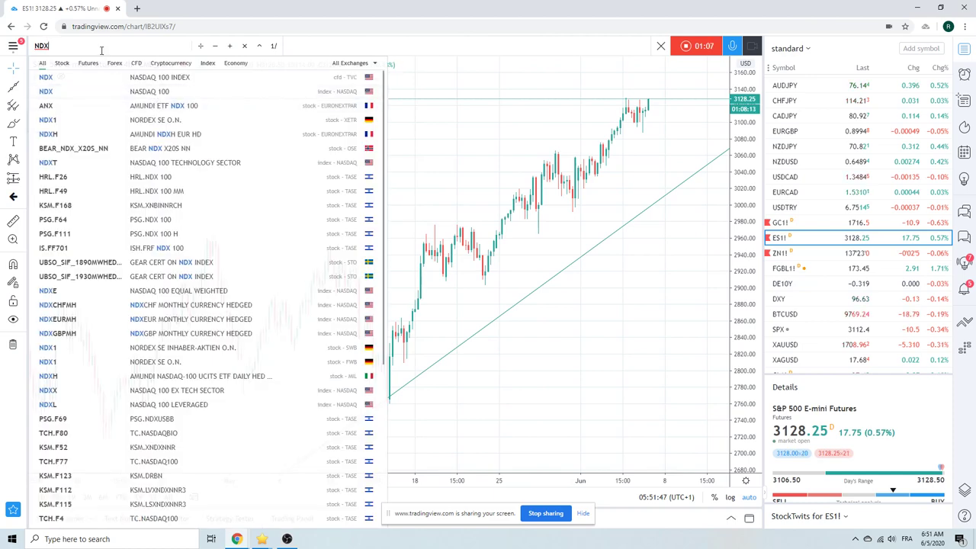
pyautogui.press('BackSpace')
pyautogui.press('BackSpace')
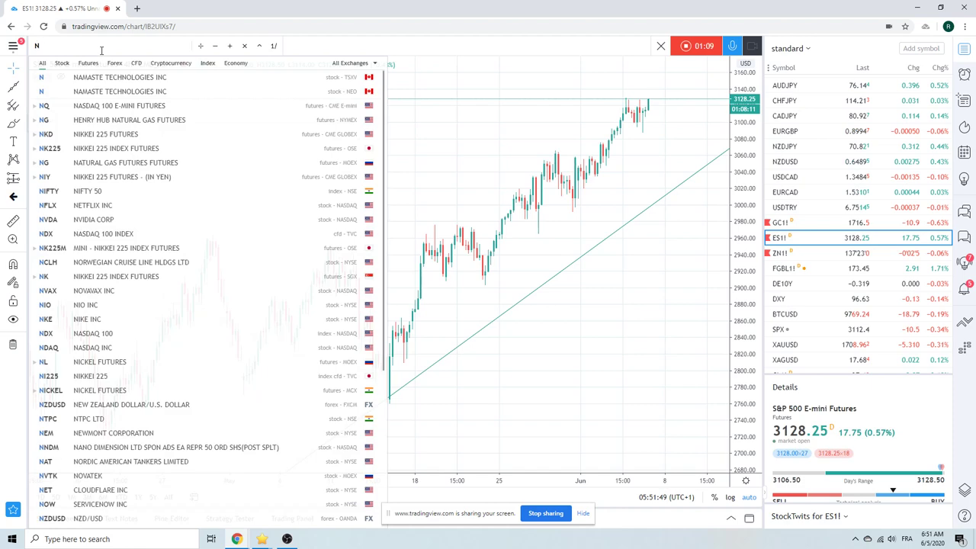
pyautogui.write('Q')
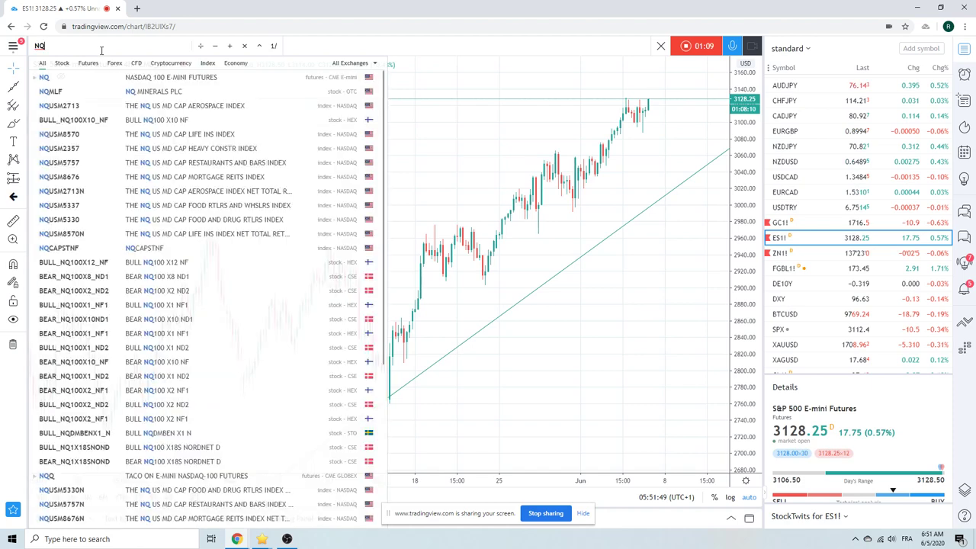
pyautogui.click(131, 90)
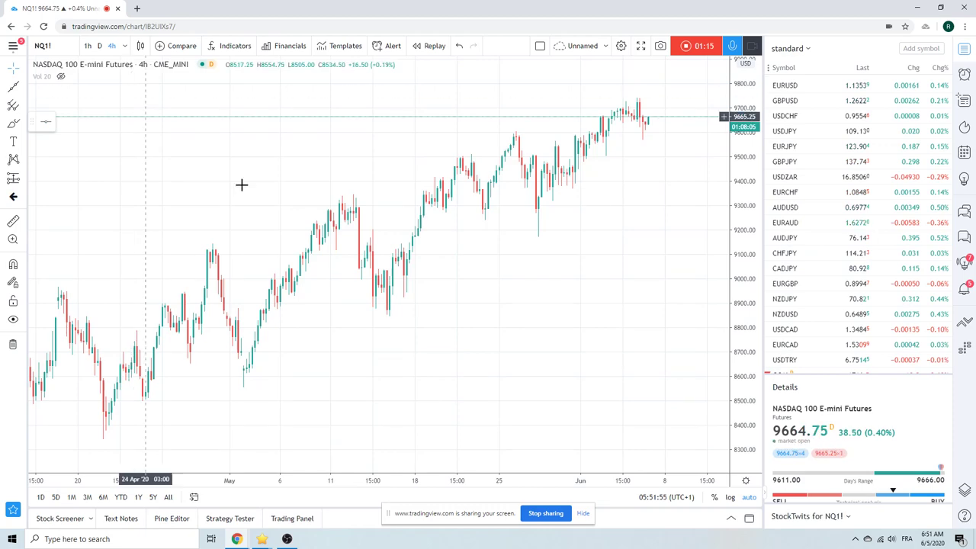
pyautogui.scroll(1, 442, 219)
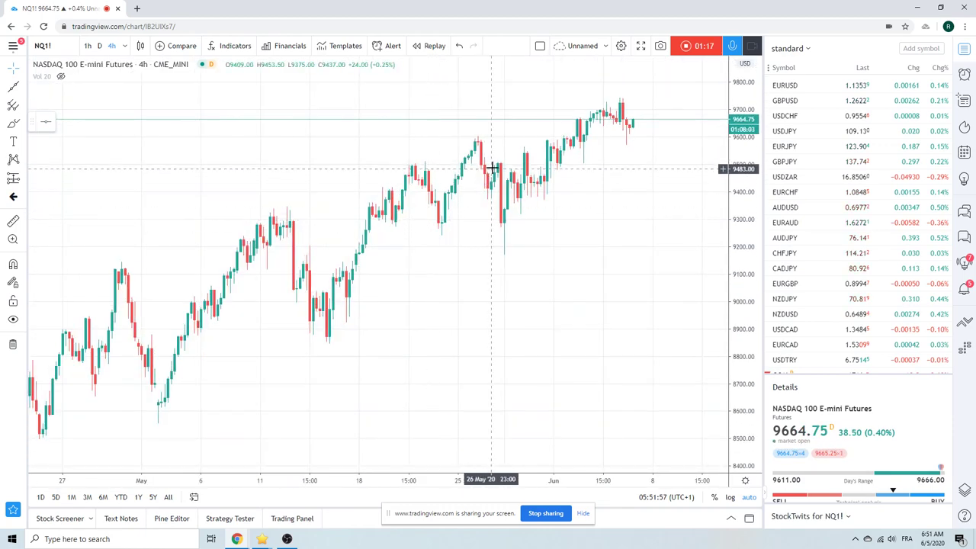
pyautogui.click(99, 46)
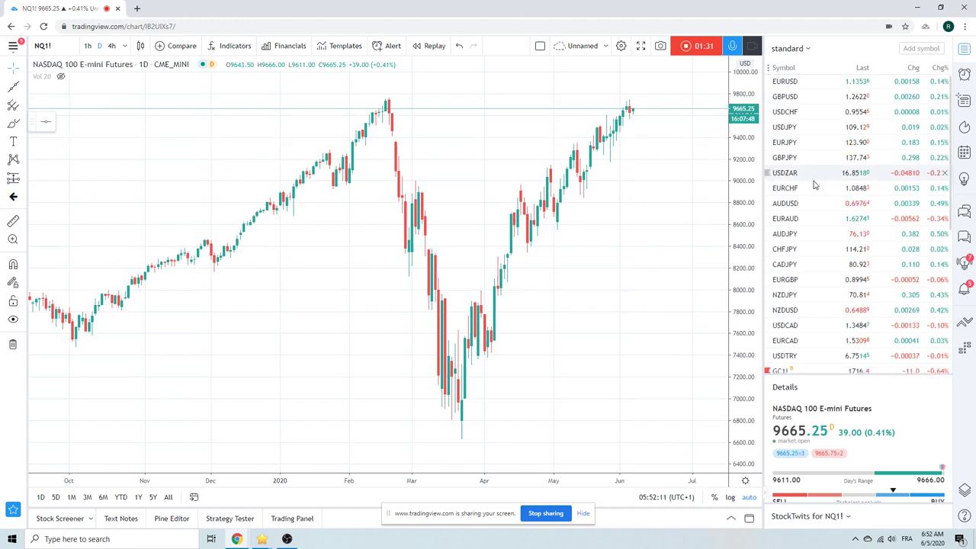
# - Open ES1! from the watchlist and examine its recent daily candles against the rising trend line and the March decline
pyautogui.scroll(-3, 813, 184)
pyautogui.click(807, 238)
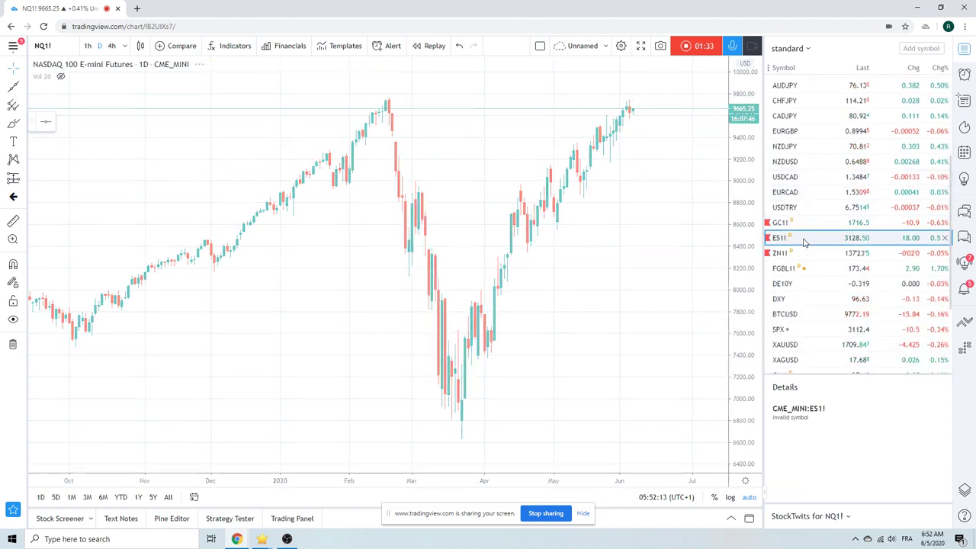
pyautogui.scroll(5, 290, 206)
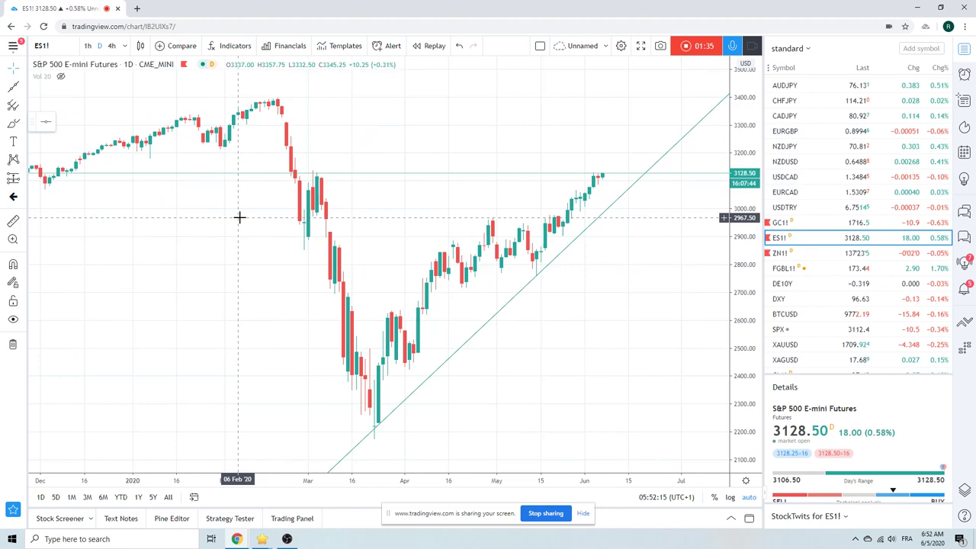
pyautogui.scroll(3, 352, 163)
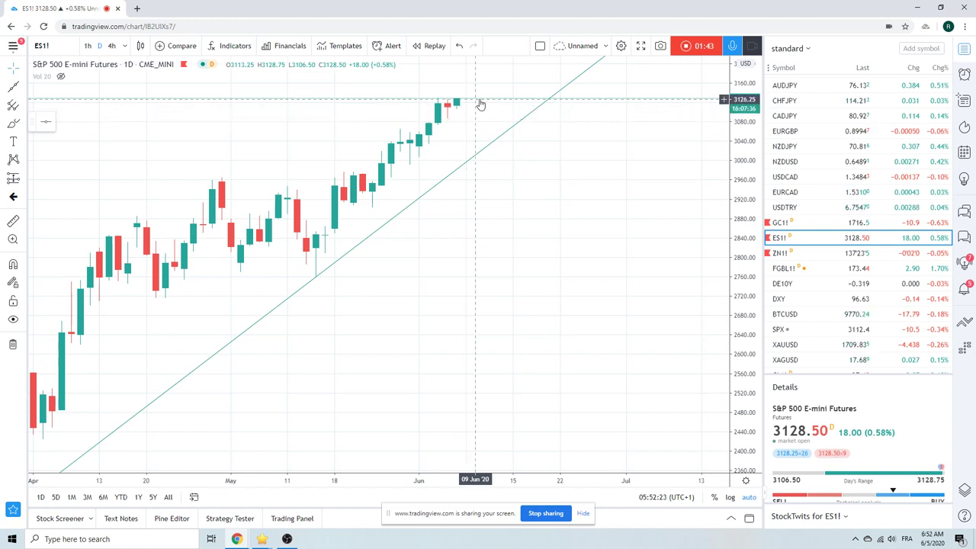
pyautogui.scroll(-3, 481, 104)
pyautogui.scroll(-2, 516, 200)
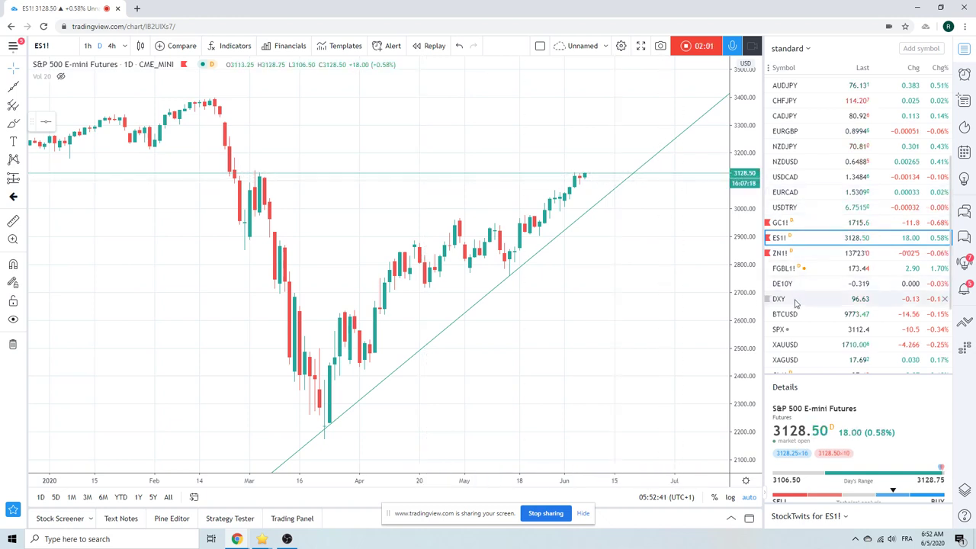
# - Open GBPUSD from the watchlist, switch it to the 1-hour timeframe, and examine the early June highs
pyautogui.scroll(5, 810, 183)
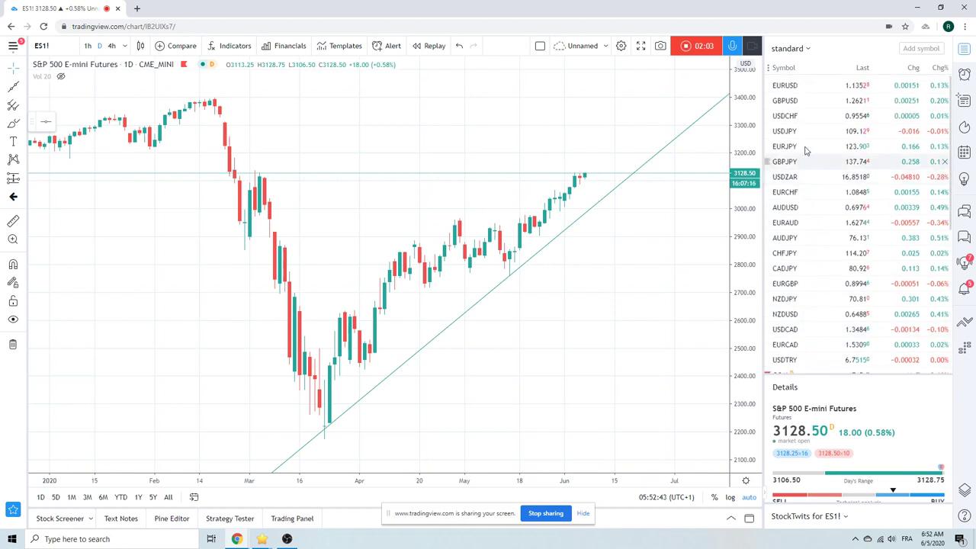
pyautogui.click(790, 101)
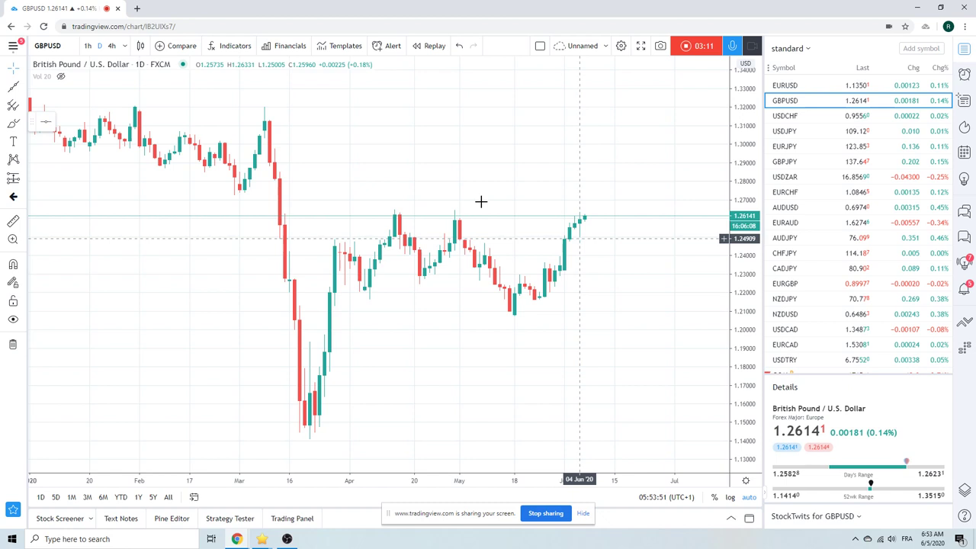
pyautogui.click(87, 46)
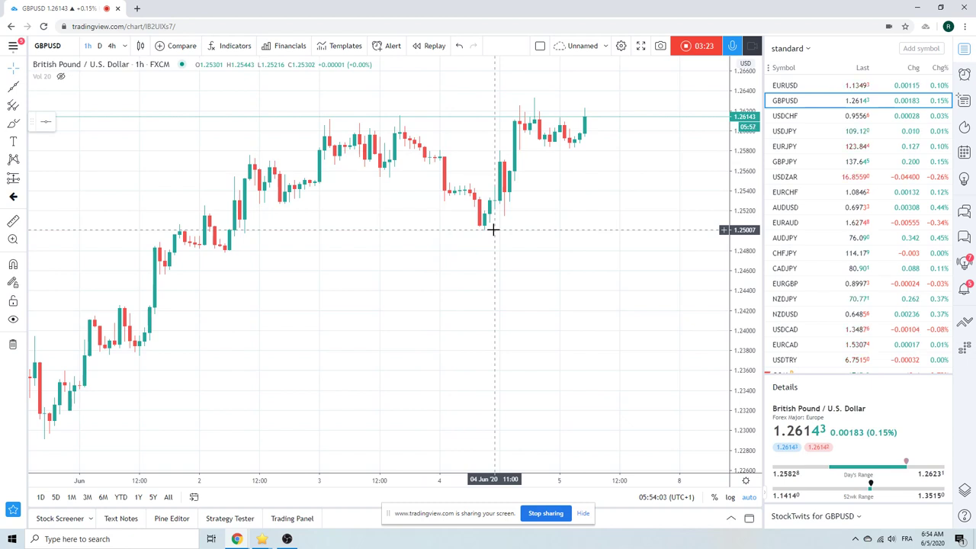
pyautogui.scroll(-5, 566, 209)
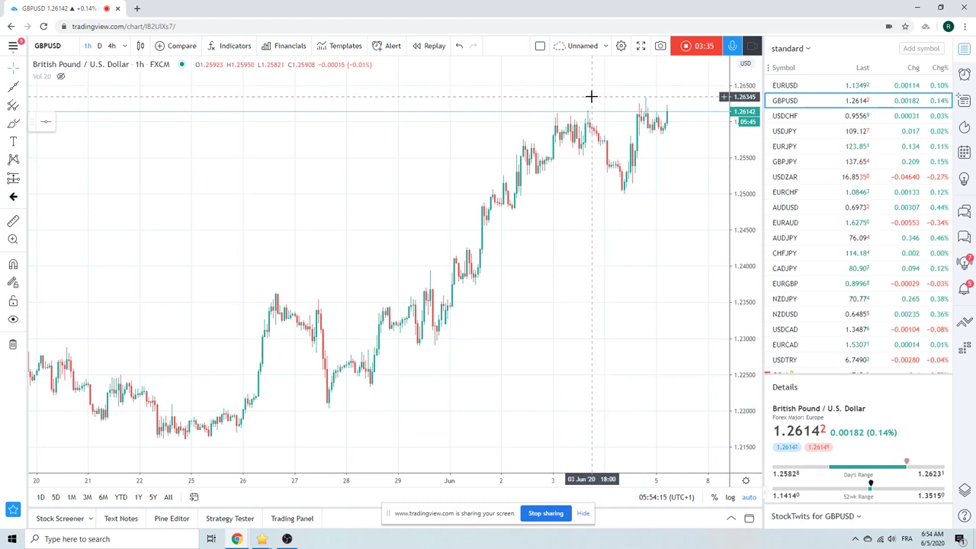
pyautogui.scroll(-3, 588, 101)
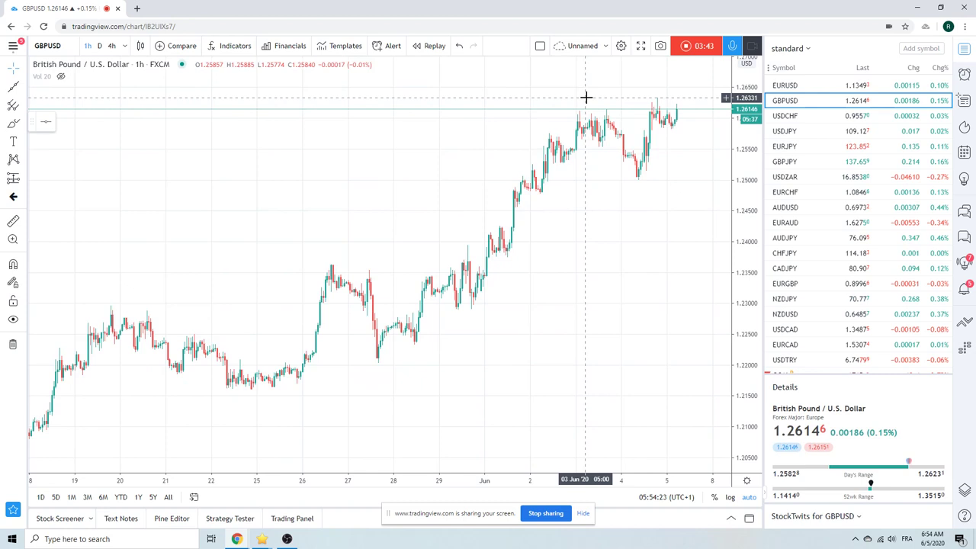
pyautogui.scroll(2, 587, 97)
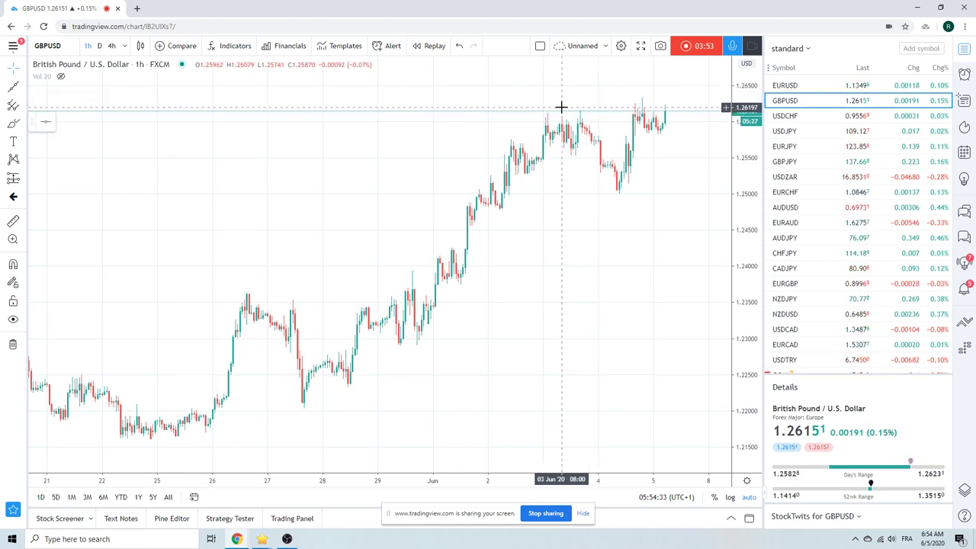
pyautogui.scroll(3, 544, 108)
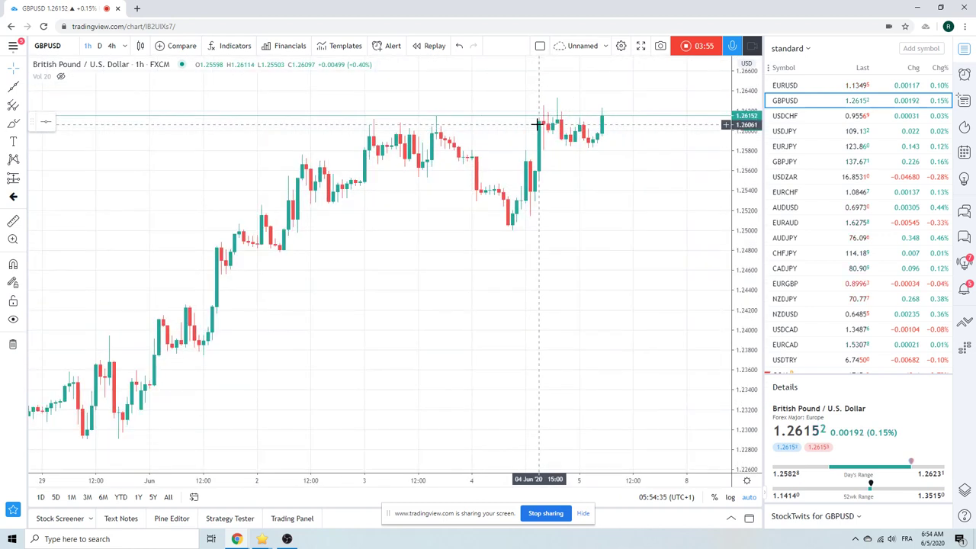
# - Open USDCAD from the watchlist and switch its chart to the daily timeframe
pyautogui.click(785, 329)
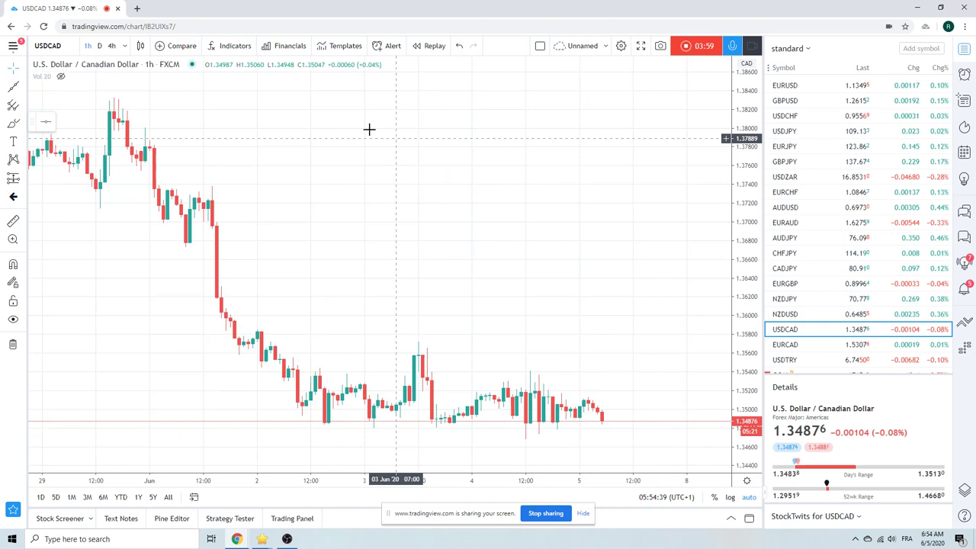
pyautogui.click(99, 46)
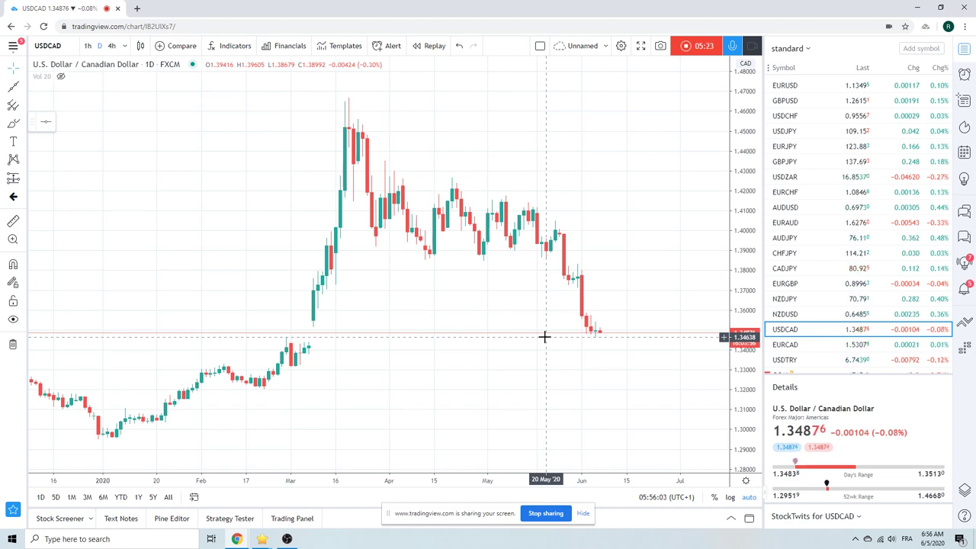
# - Open EURJPY from the watchlist and compare its 1-hour and daily charts, examining daily history back to 2019
pyautogui.click(788, 148)
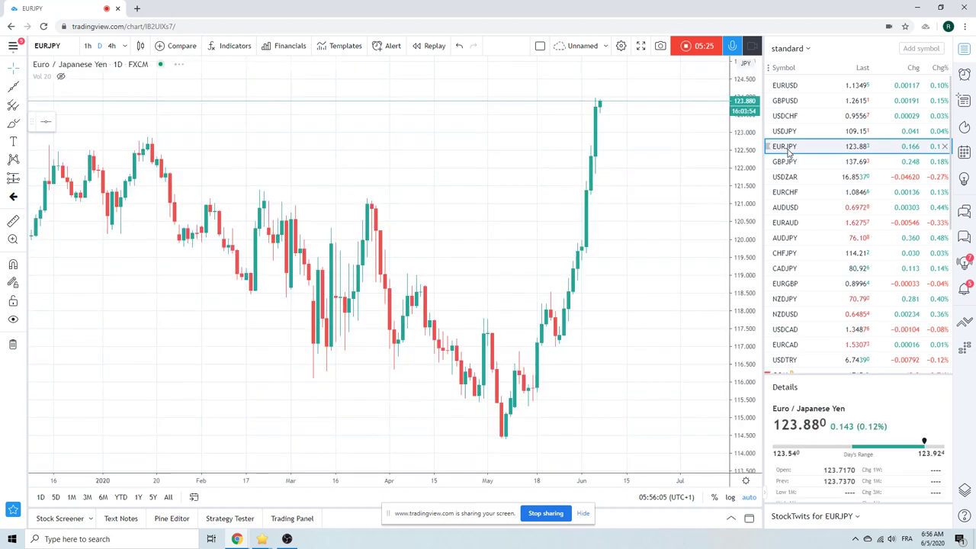
pyautogui.scroll(-2, 630, 264)
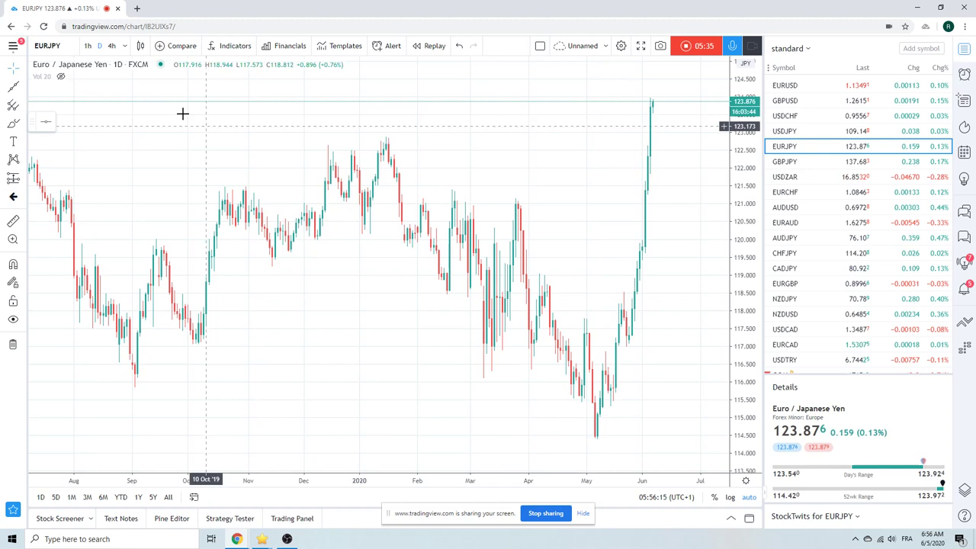
pyautogui.click(87, 45)
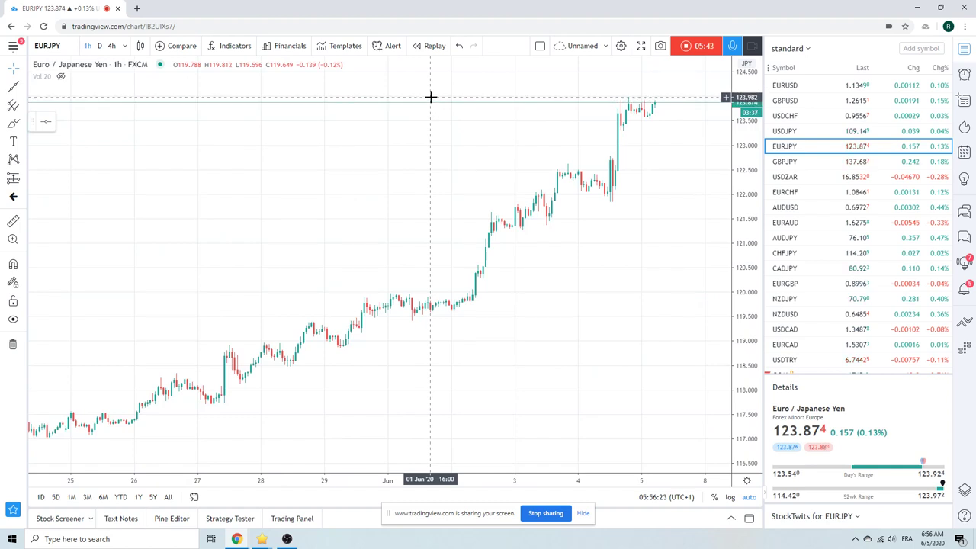
pyautogui.click(99, 46)
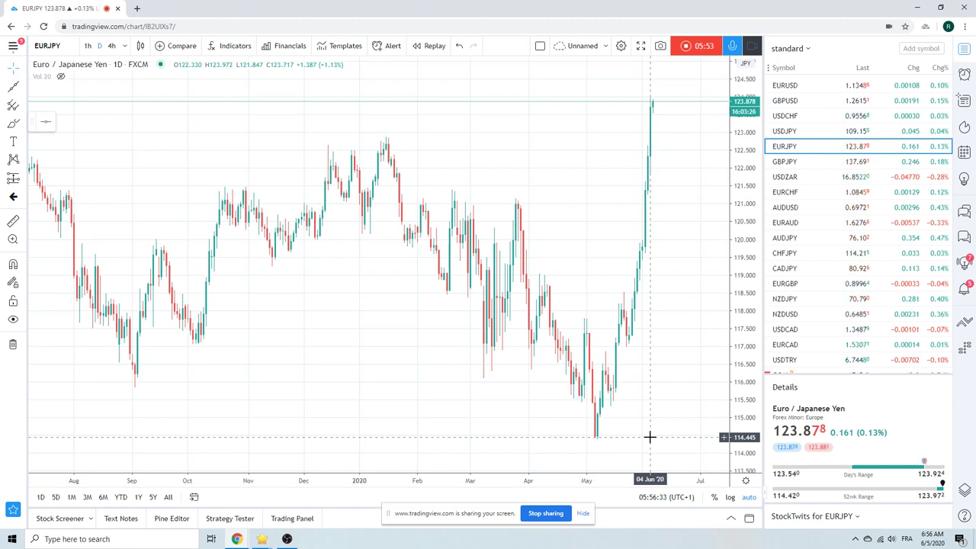
pyautogui.scroll(2, 615, 399)
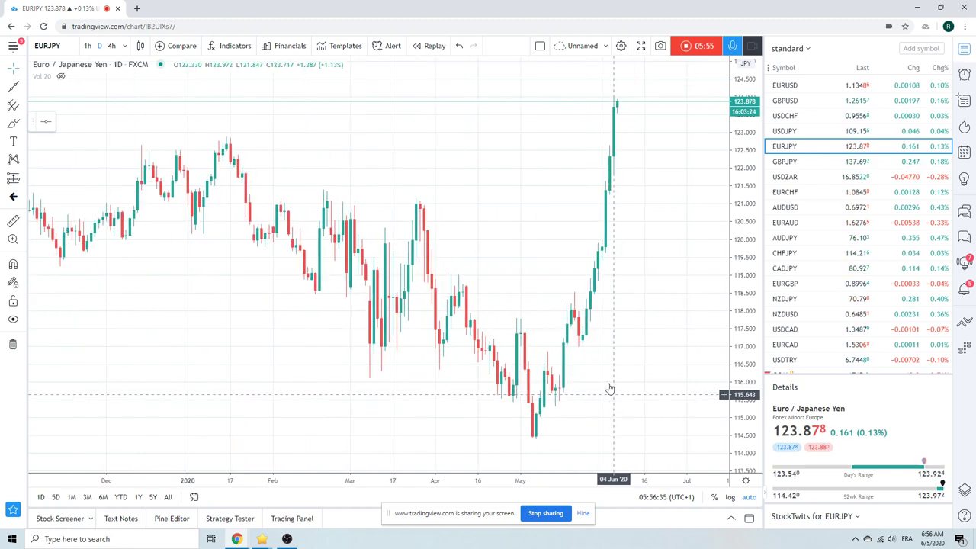
pyautogui.scroll(-2, 568, 338)
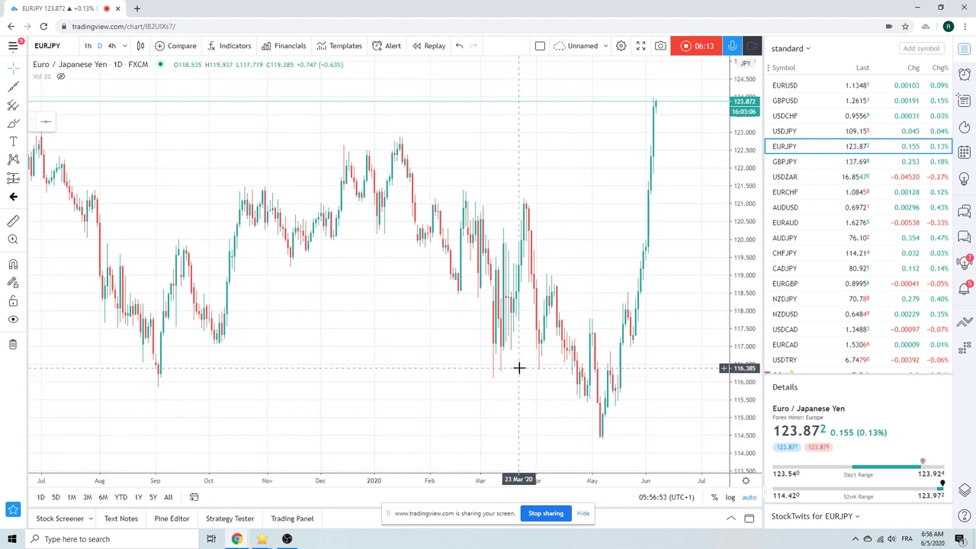
pyautogui.scroll(-4, 508, 375)
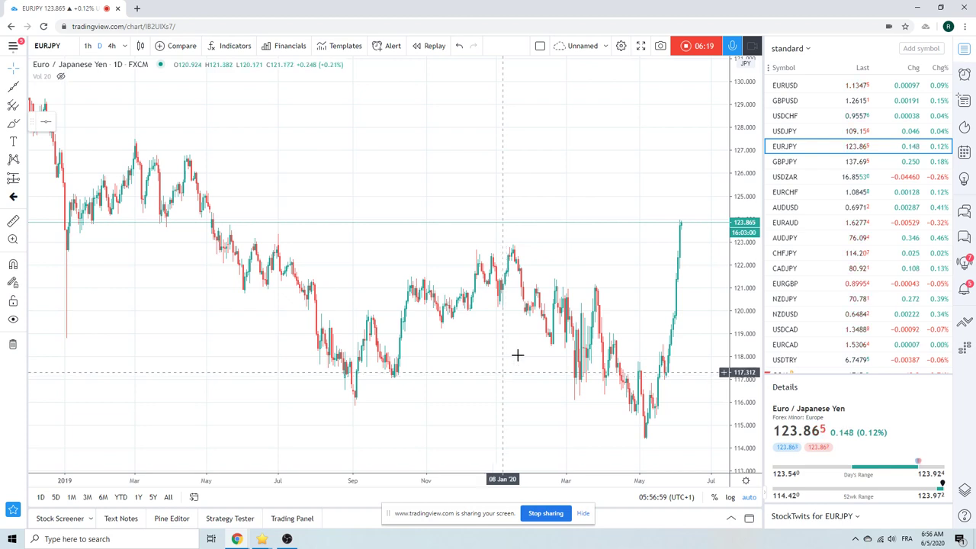
# - Open EURUSD from the watchlist and examine its daily price action over the past year
pyautogui.click(788, 86)
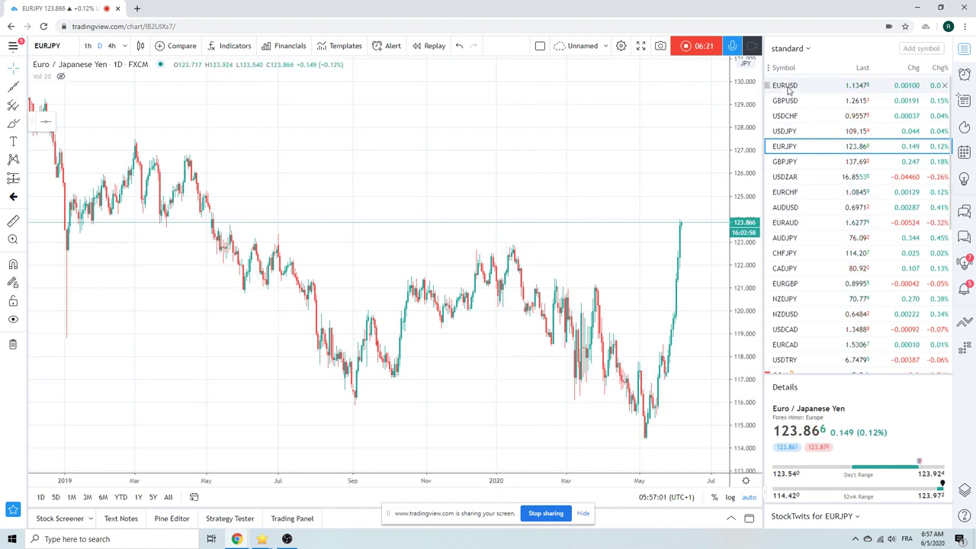
pyautogui.scroll(3, 424, 197)
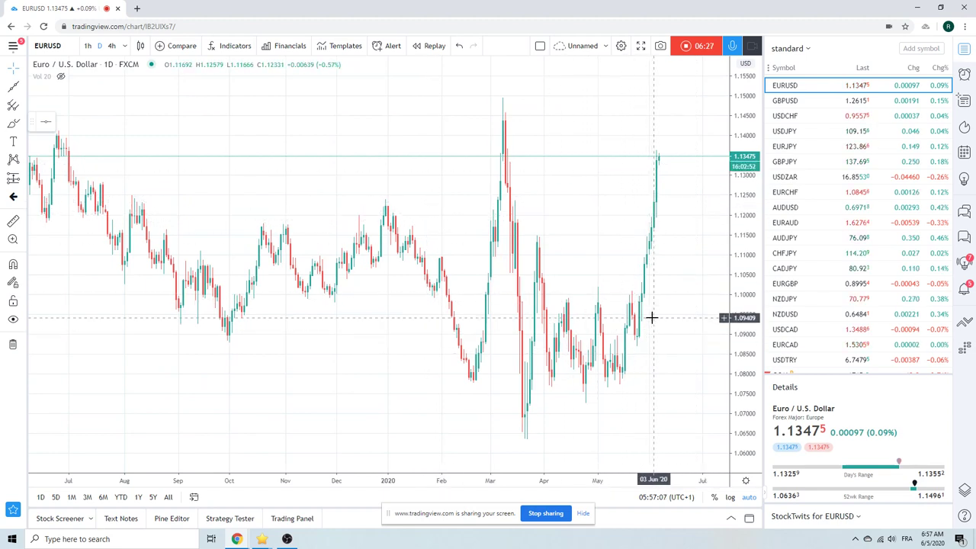
# - Examine EURUSD's recent daily candles more closely, and open USDZAR from the watchlist to review its daily history back to mid-2019
pyautogui.scroll(2, 468, 316)
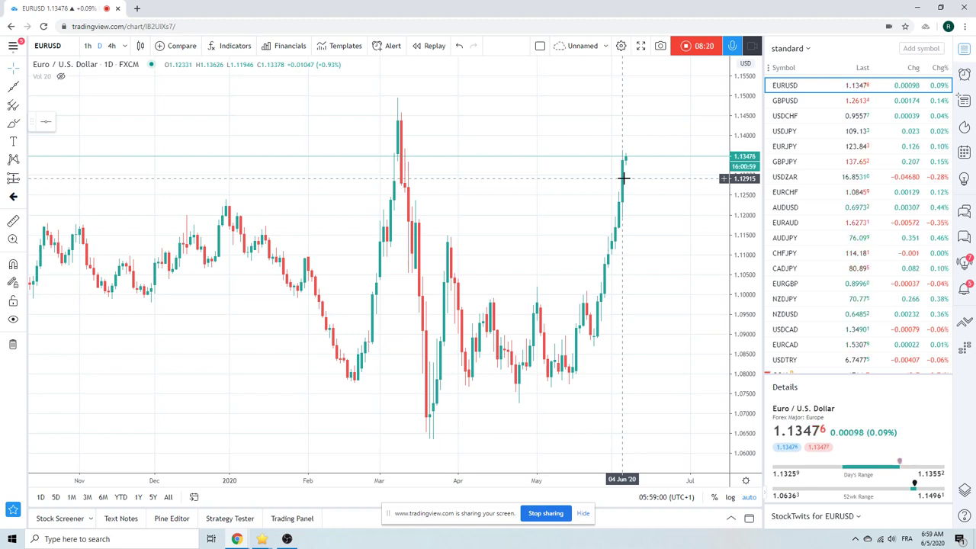
pyautogui.click(797, 177)
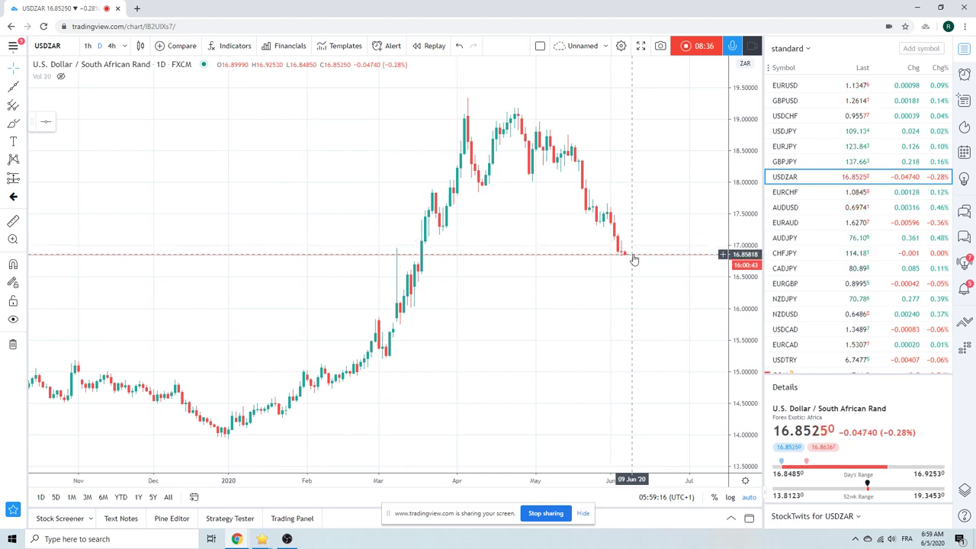
pyautogui.scroll(-2, 635, 260)
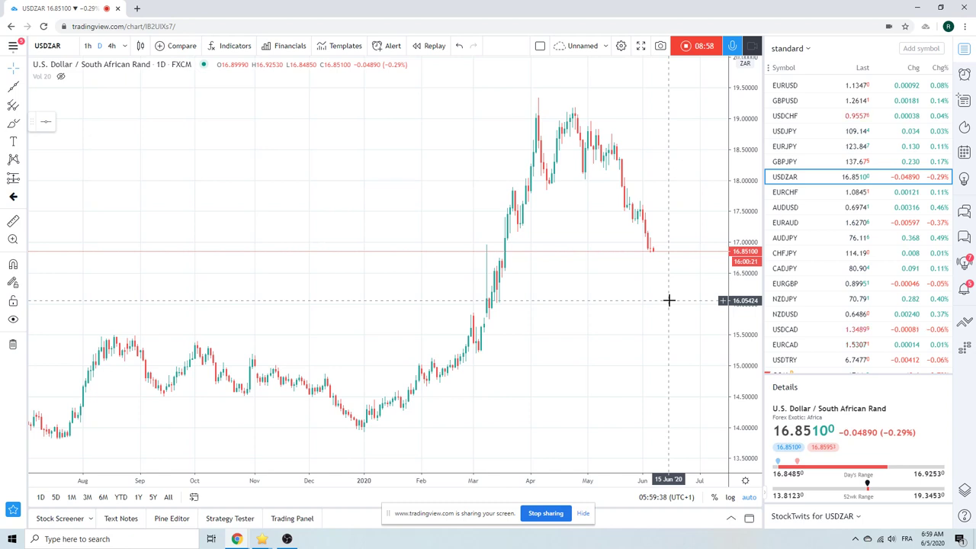
# - Look through the rest of the watchlist and open the USDMXN daily chart
pyautogui.scroll(-3, 802, 275)
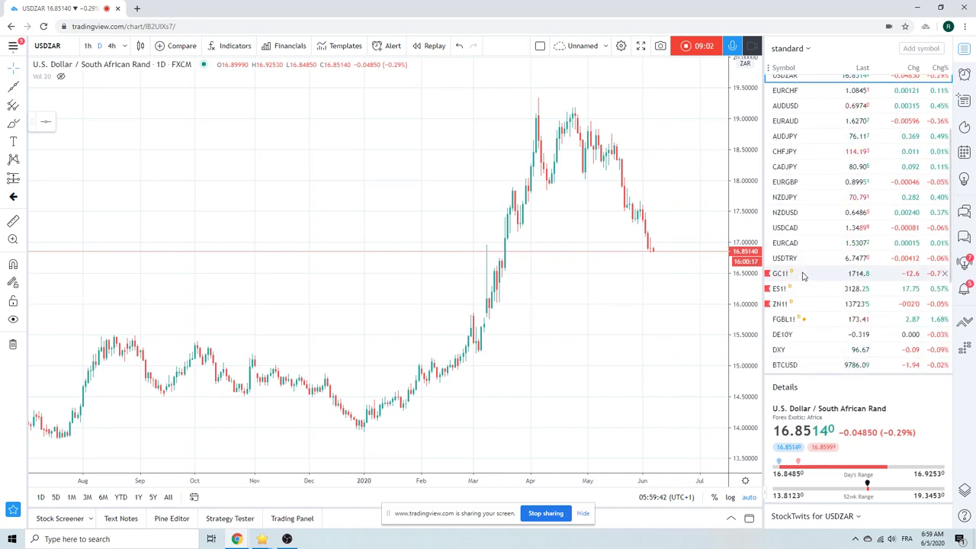
pyautogui.scroll(2, 802, 275)
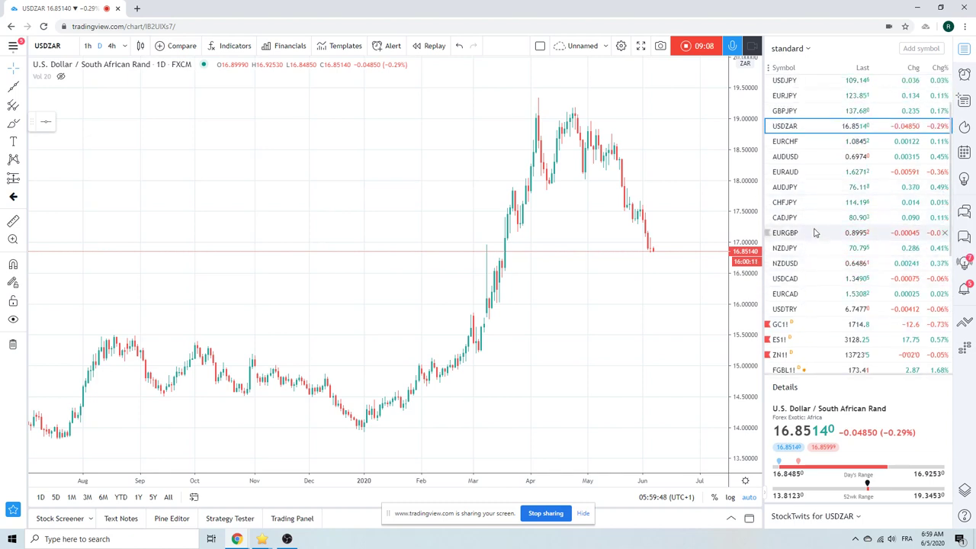
pyautogui.scroll(2, 821, 263)
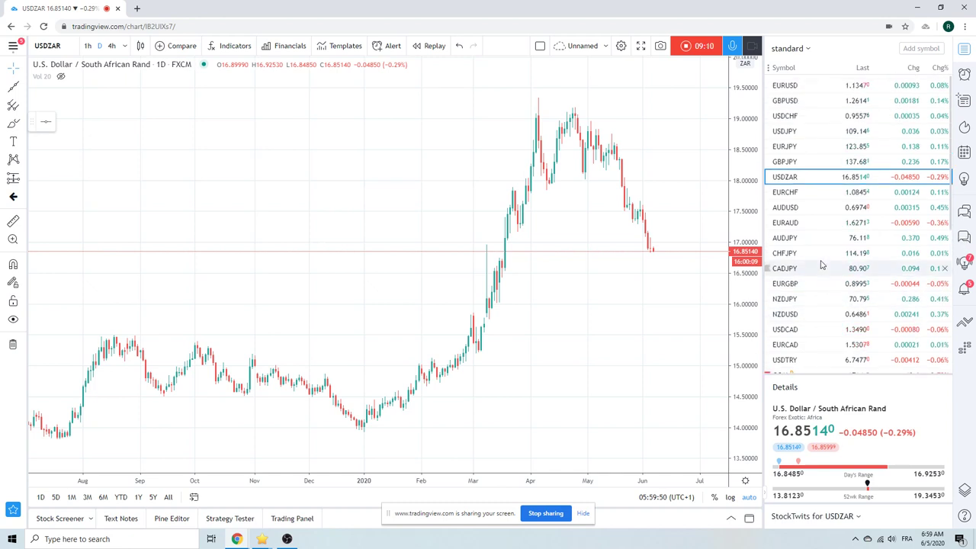
pyautogui.scroll(-4, 822, 265)
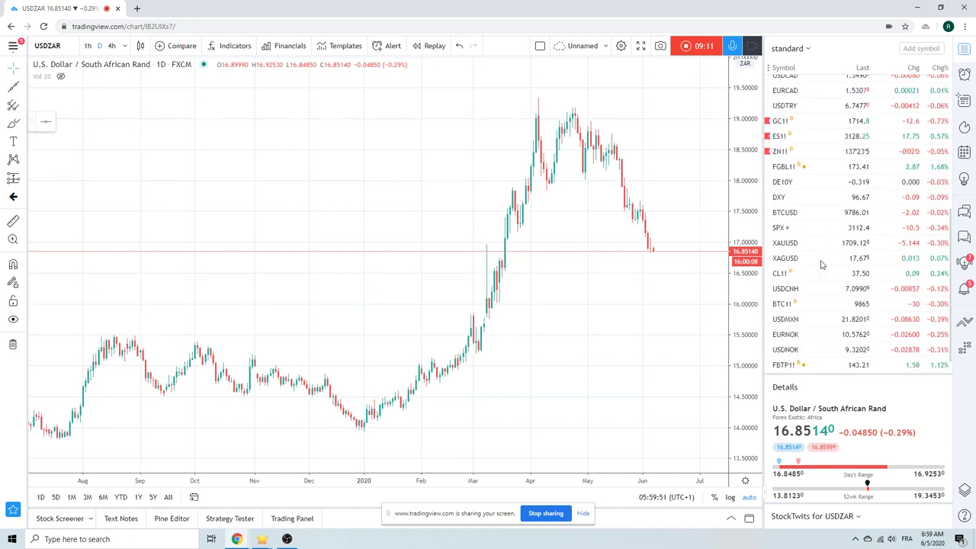
pyautogui.click(807, 320)
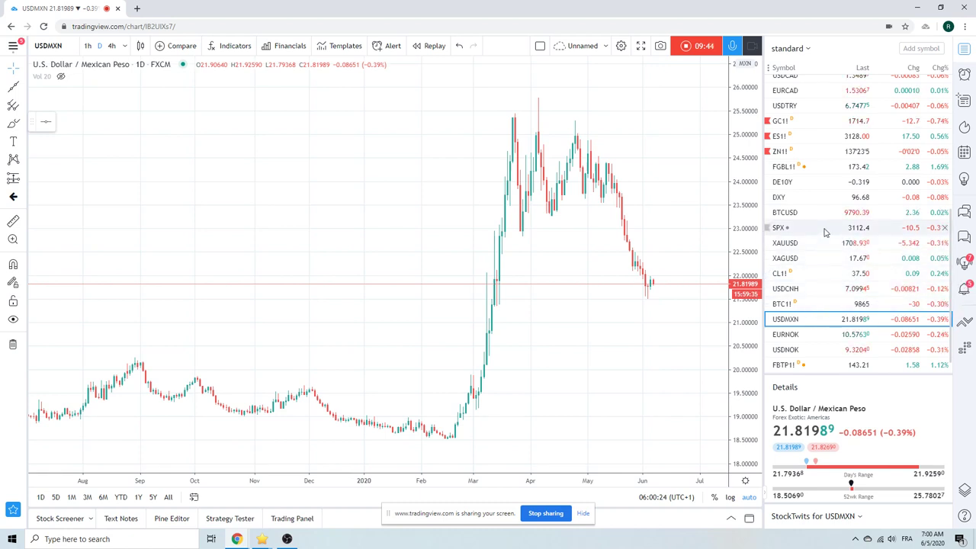
# - Open gold futures GC1! from the watchlist to review its daily chart, and move on to the 10-year T-note futures ZN1!
pyautogui.scroll(2, 825, 232)
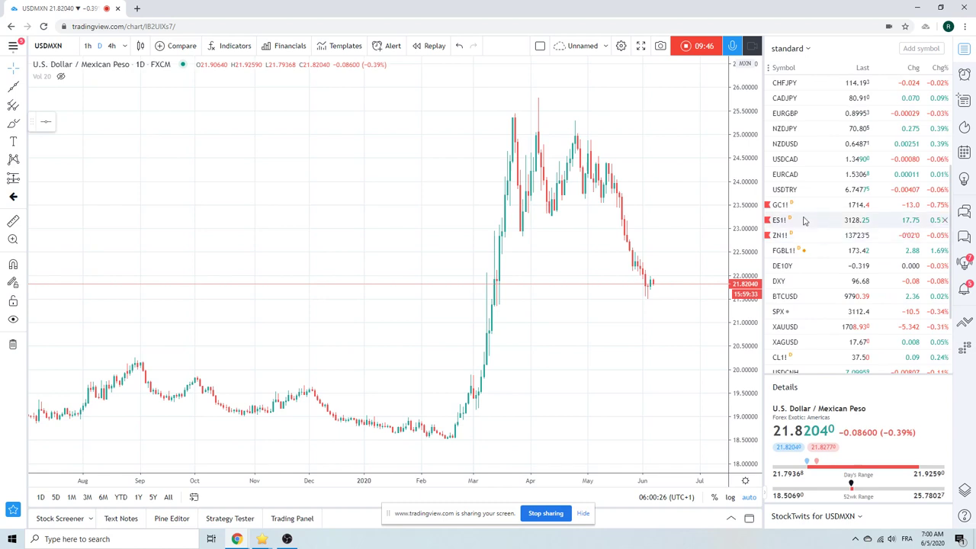
pyautogui.click(792, 204)
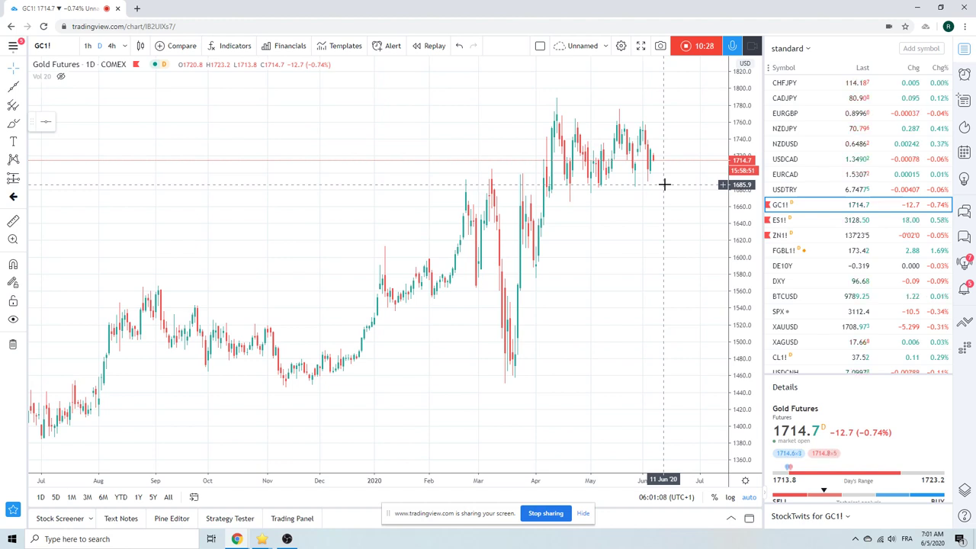
pyautogui.press('Down')
pyautogui.press('Down')
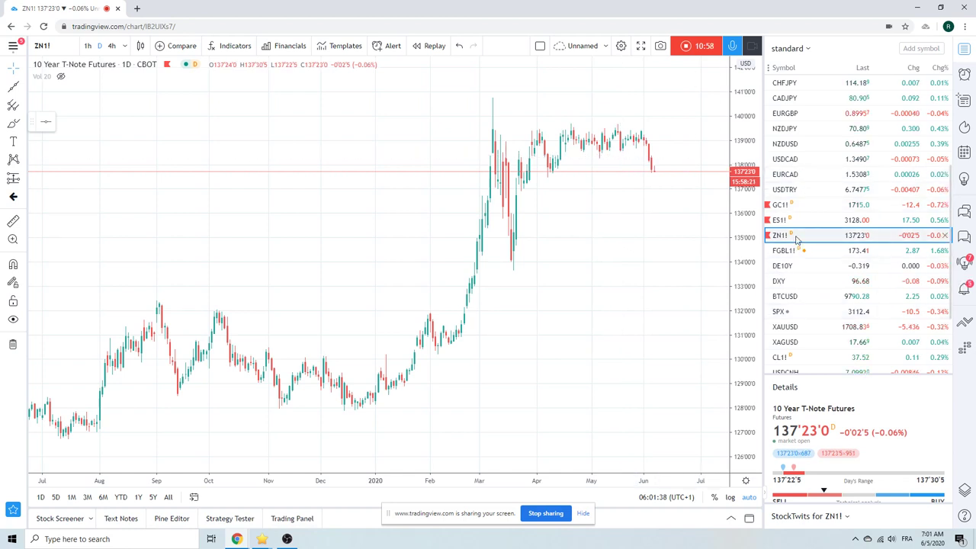
# - Open USDJPY from the watchlist, examine its daily history back to late 2018, and return to a closer view of recent months
pyautogui.scroll(-1, 833, 267)
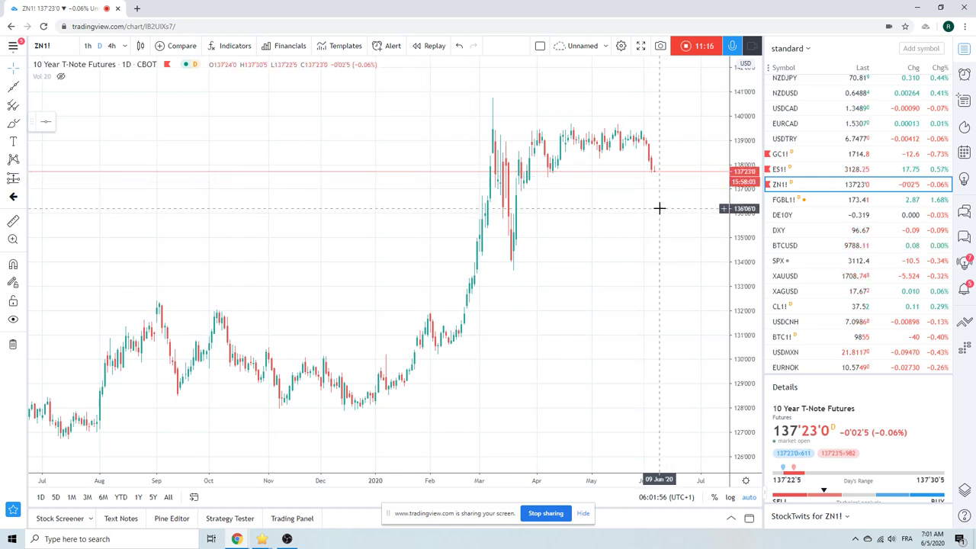
pyautogui.scroll(5, 834, 250)
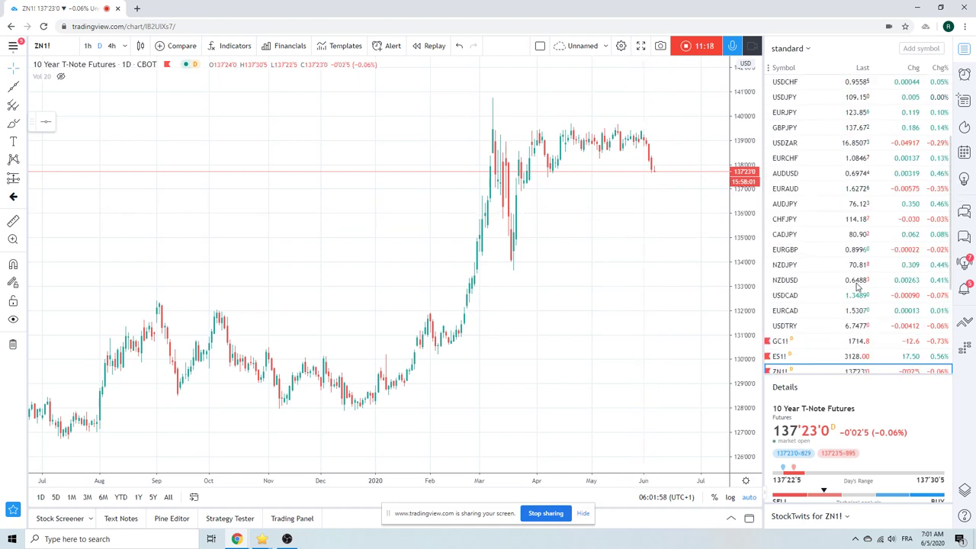
pyautogui.click(786, 113)
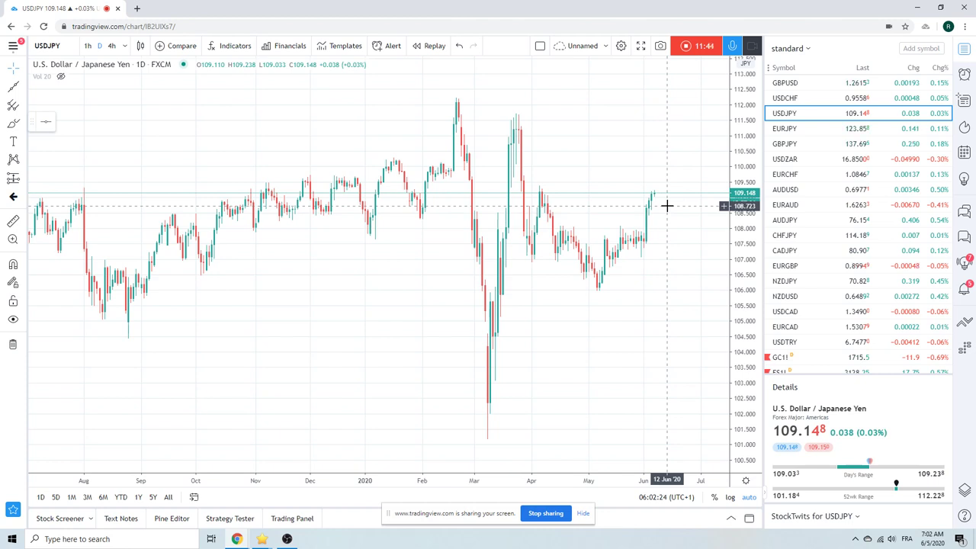
pyautogui.scroll(-3, 667, 205)
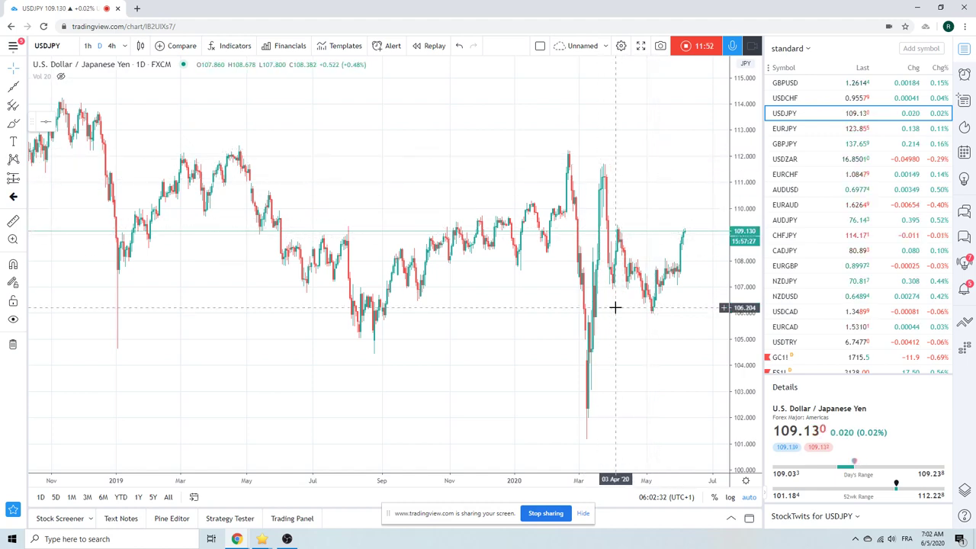
pyautogui.scroll(5, 615, 308)
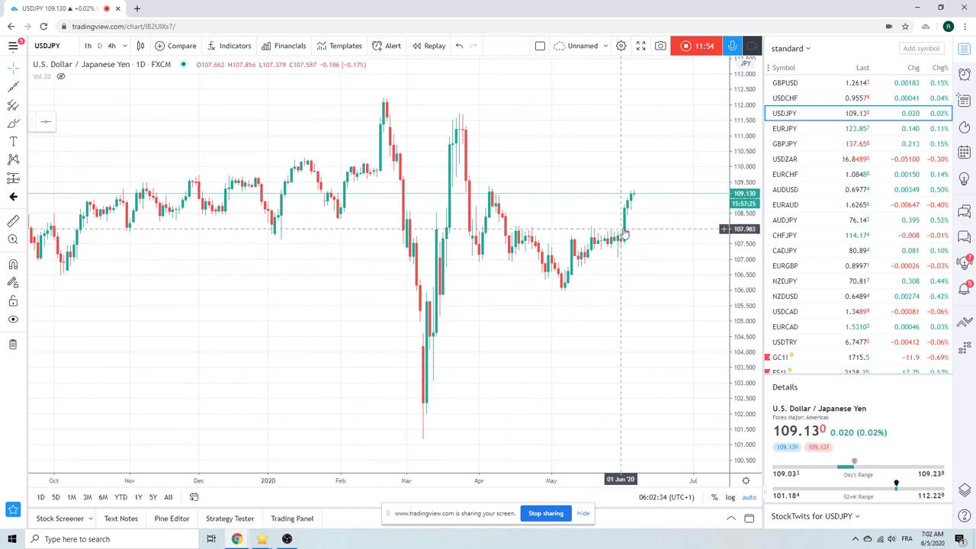